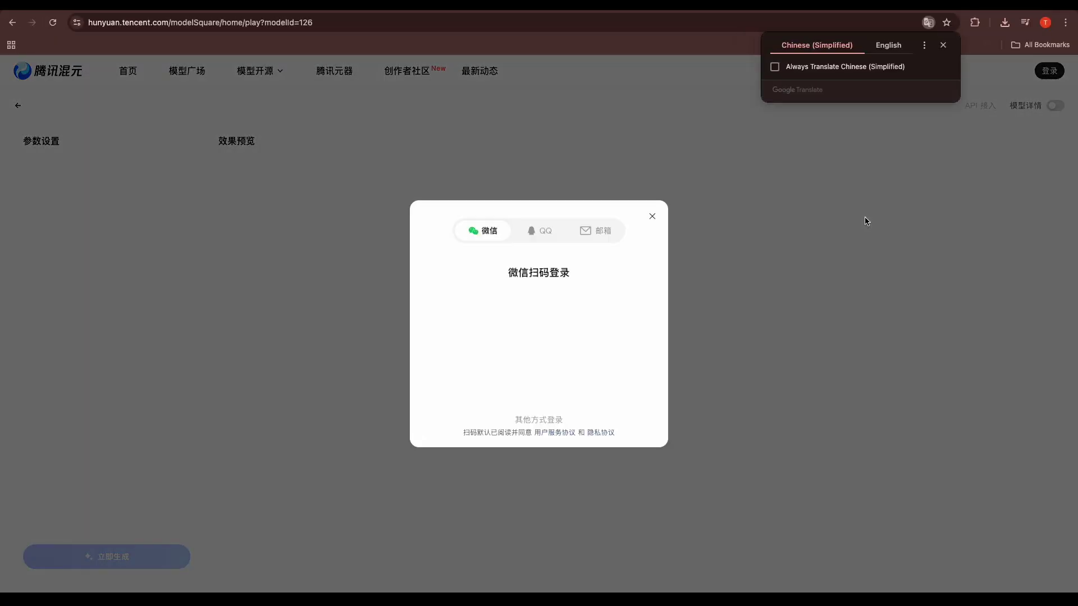
Step: Translate the Hunyuan page into English and switch sign-in to the email verification form
left_click(887, 49)
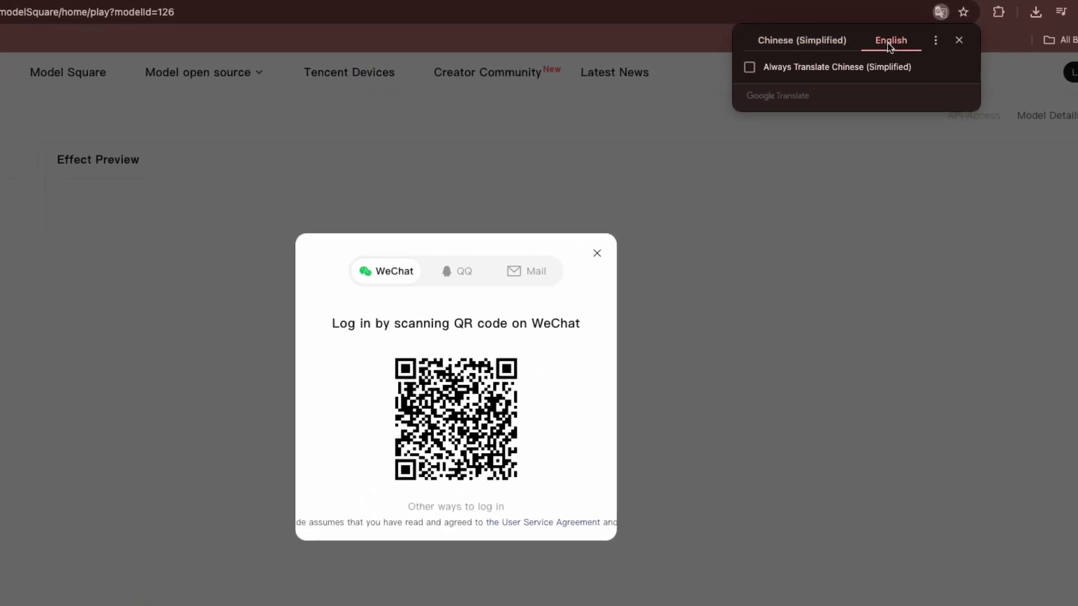
left_click(943, 43)
left_click(588, 231)
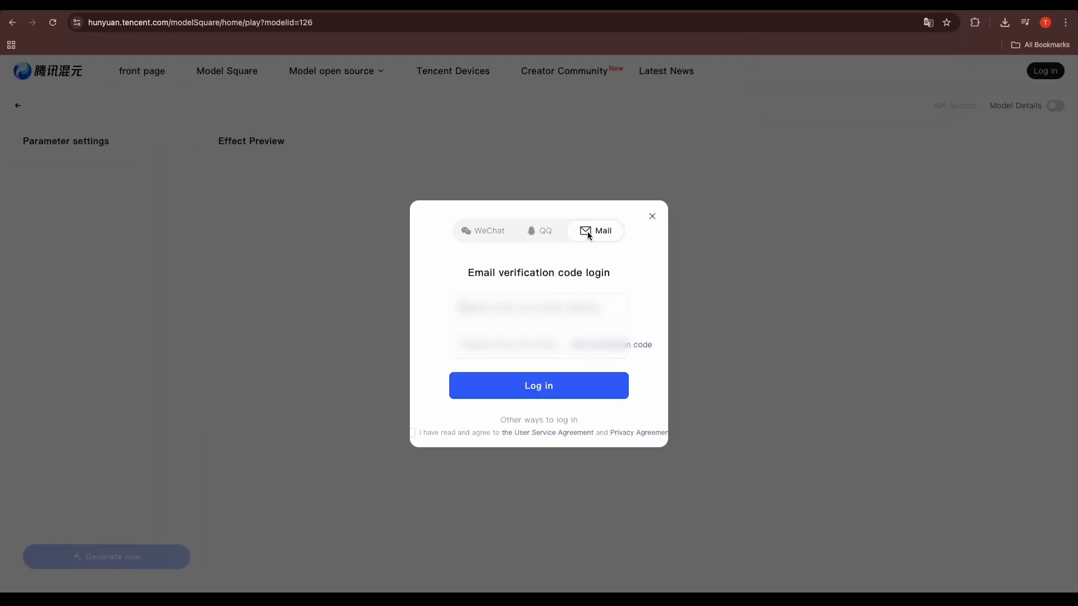
left_click(553, 308)
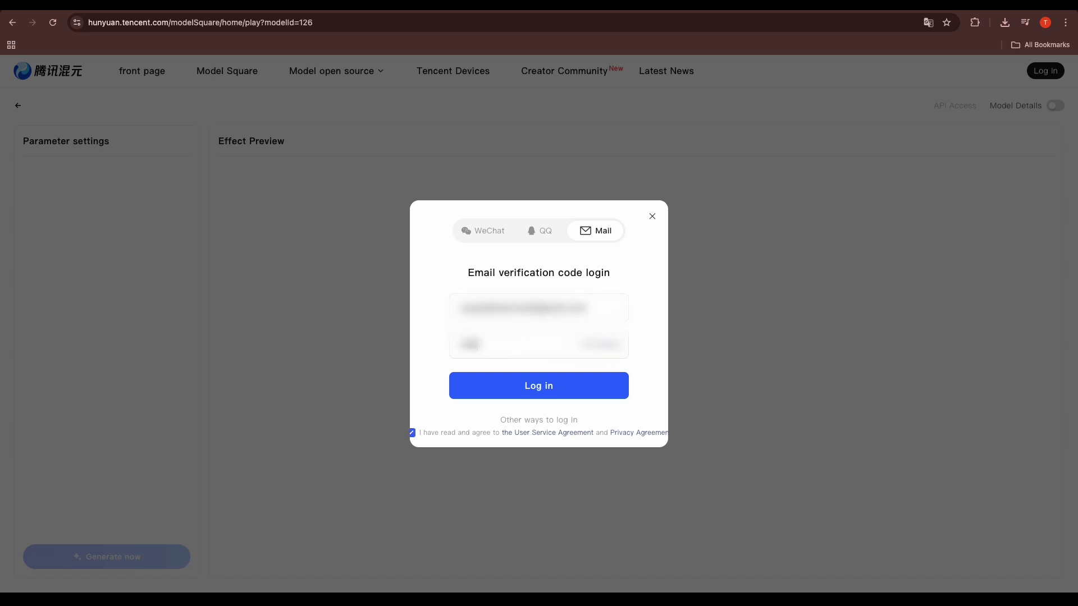
Step: Log in, pick a voice from Tone Selection, then switch speech input to Upload Audio
left_click(550, 391)
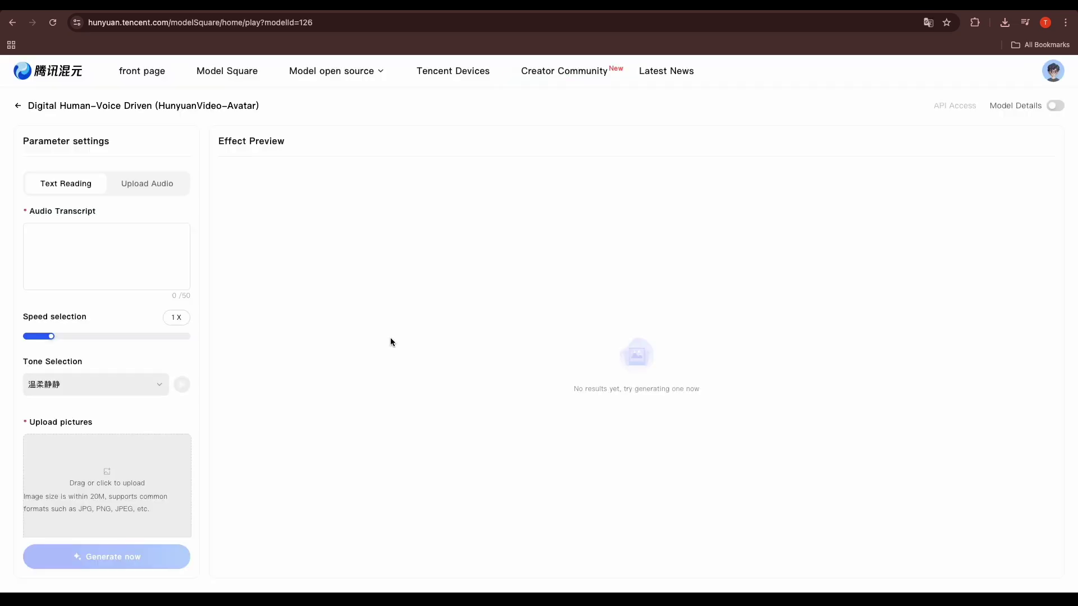
left_click(96, 252)
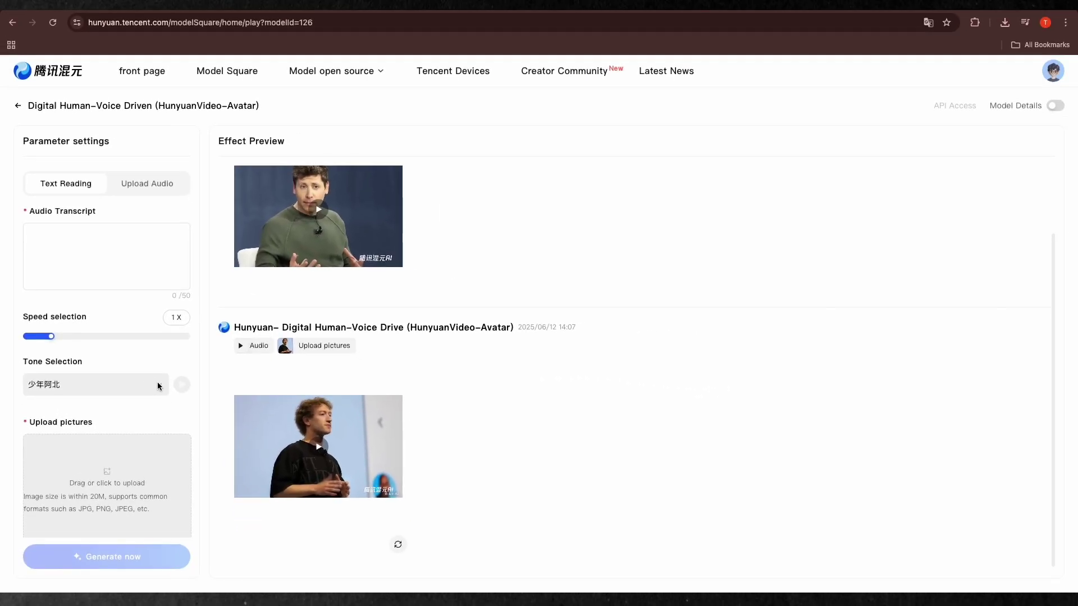
left_click(157, 386)
scroll(107, 446, "down", 3)
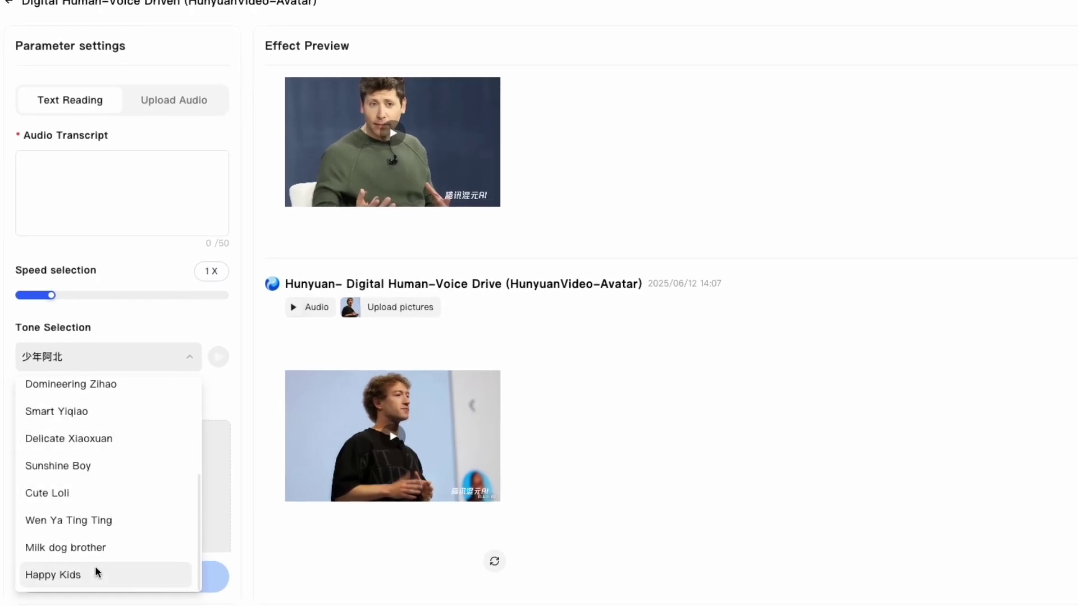
left_click(77, 489)
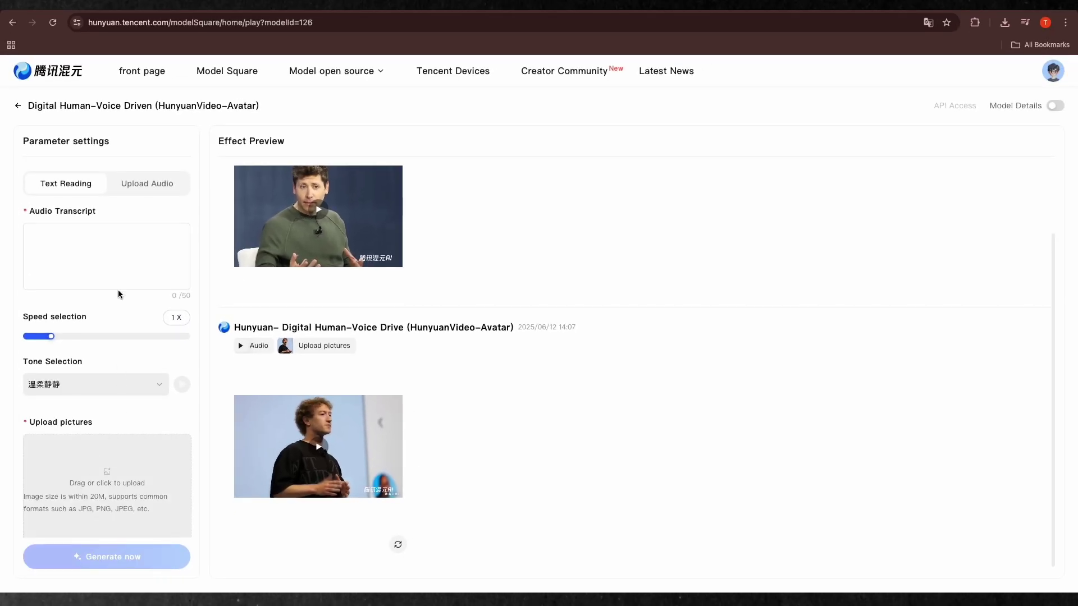
left_click(146, 186)
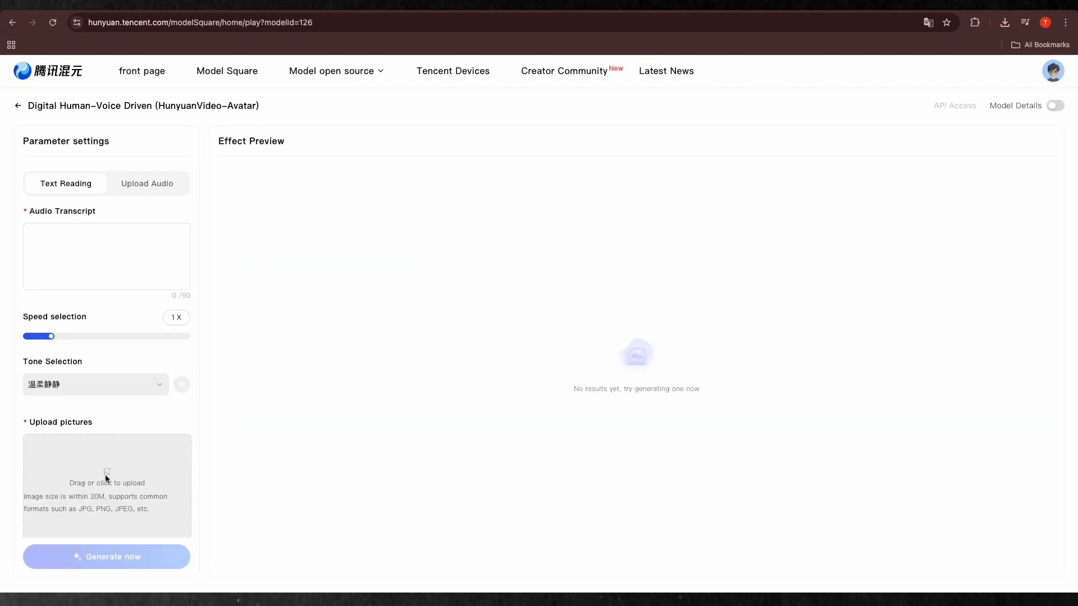
Step: Upload sam-altman.png as the avatar picture
left_click(106, 478)
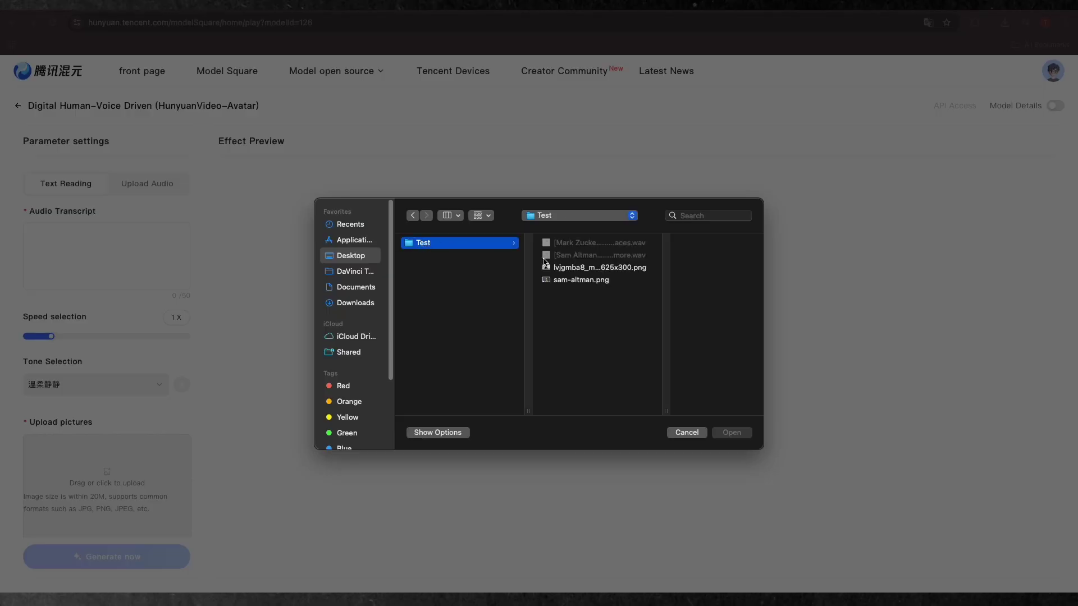
left_click(559, 283)
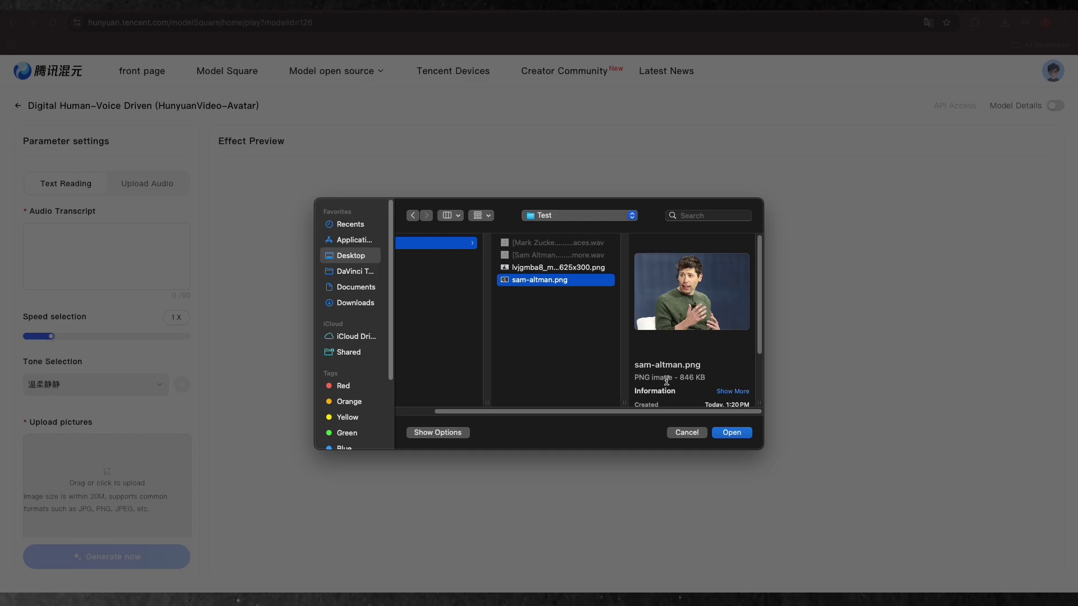
left_click(724, 434)
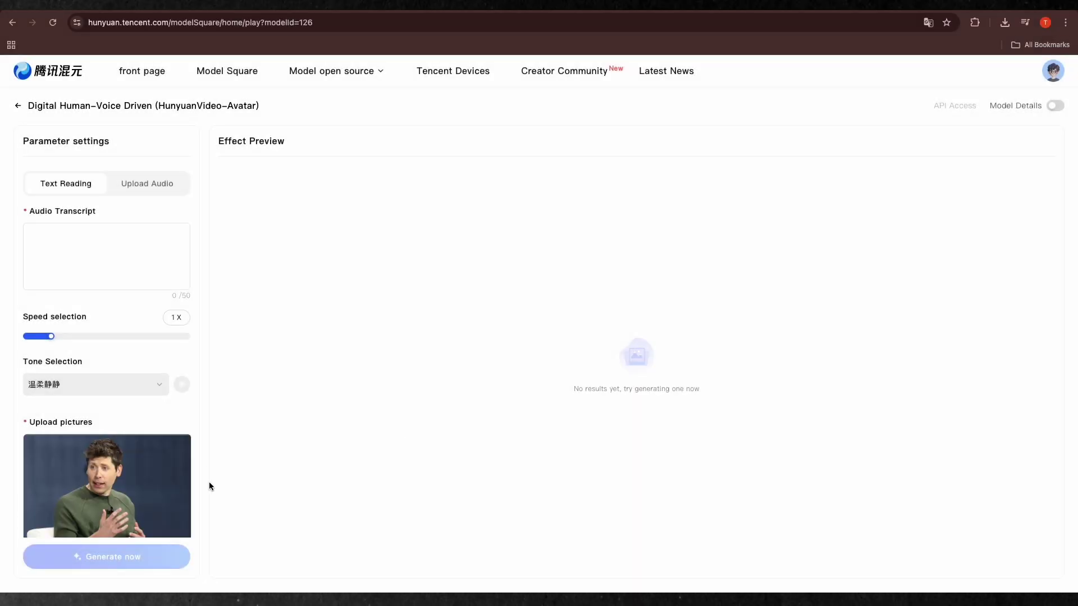
Step: Upload the Sam Altman .wav voice clip and play the generated video enlarged
left_click(144, 183)
left_click(117, 224)
left_click(581, 256)
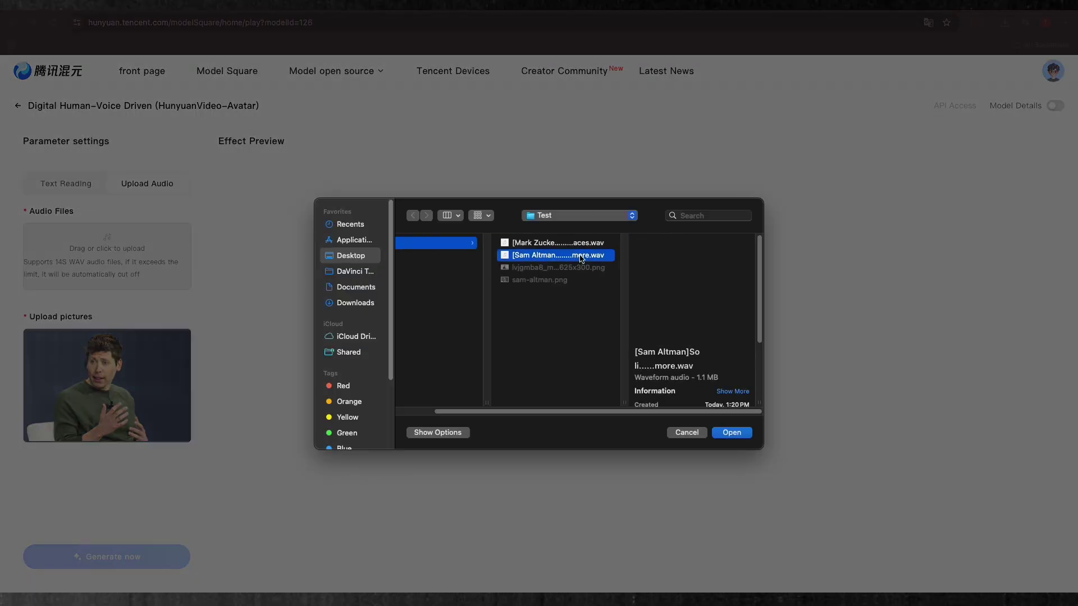
left_click(729, 431)
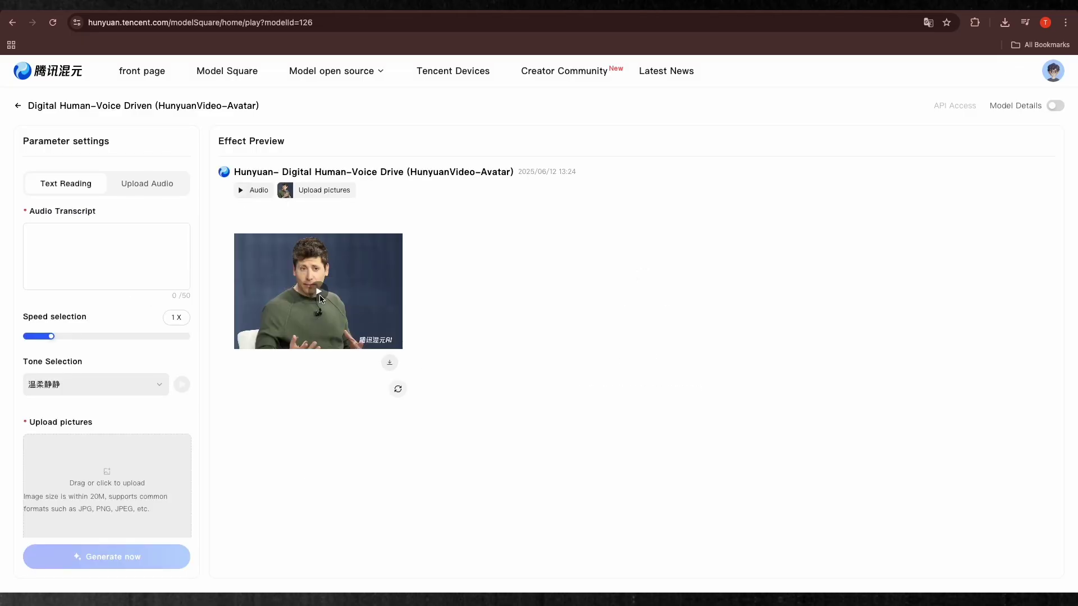
left_click(321, 297)
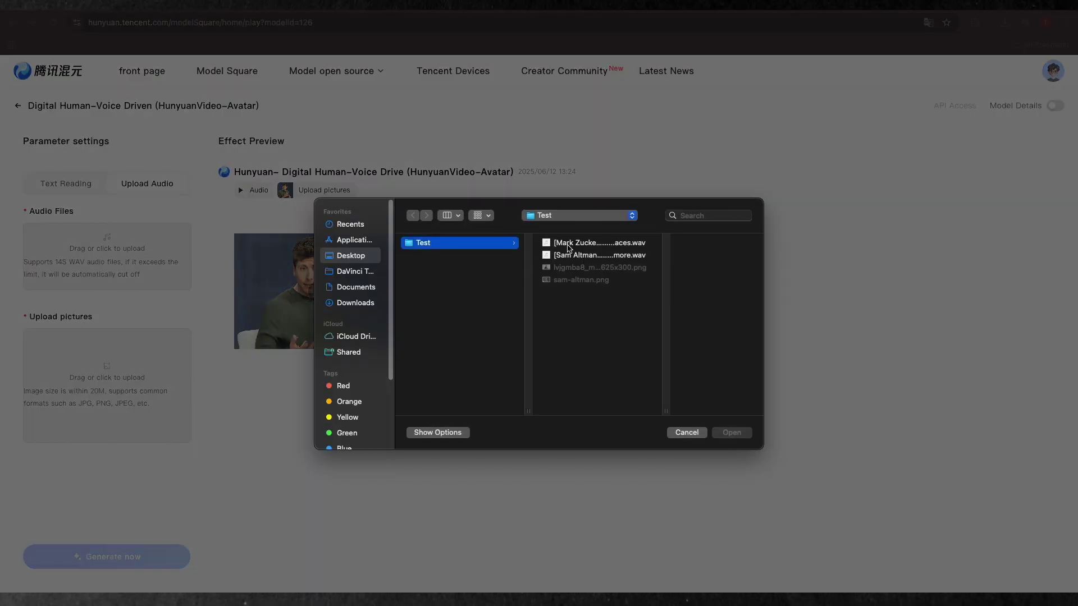
left_click(568, 247)
left_click(732, 433)
left_click(92, 380)
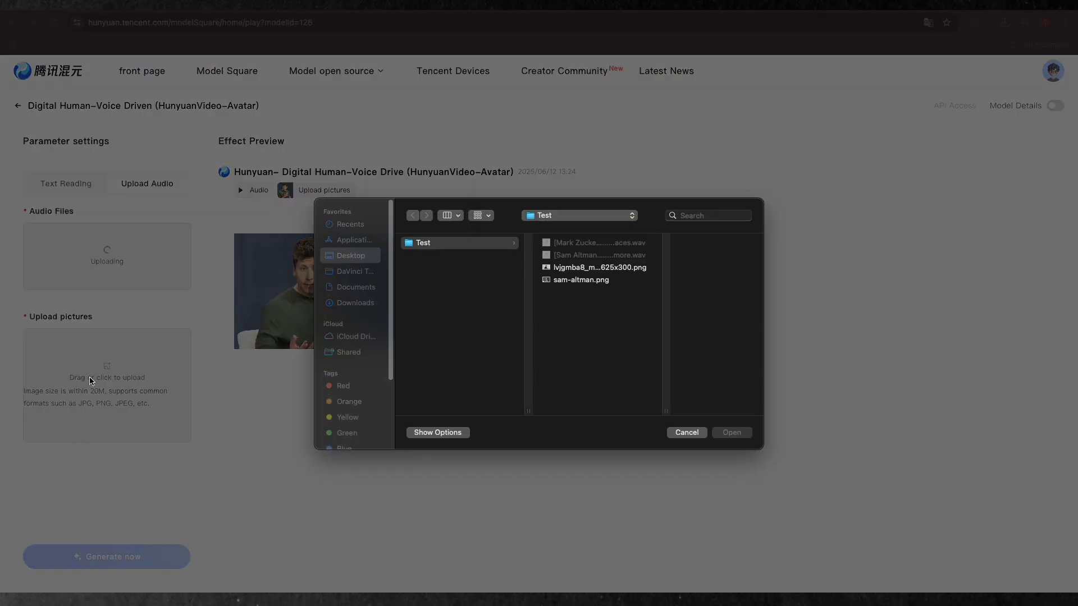
left_click(572, 268)
left_click(732, 432)
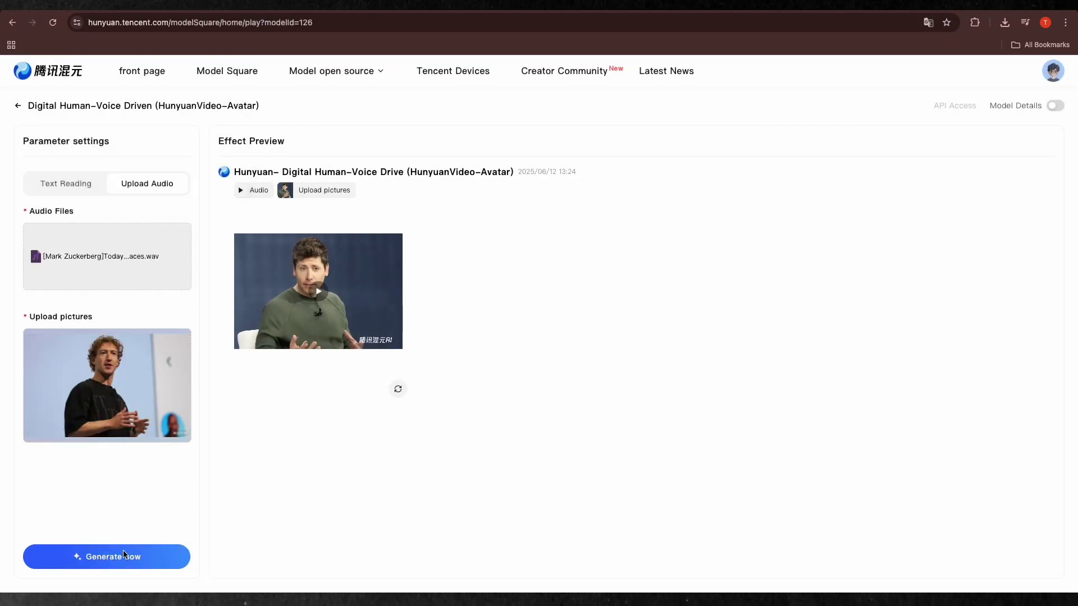
left_click(125, 557)
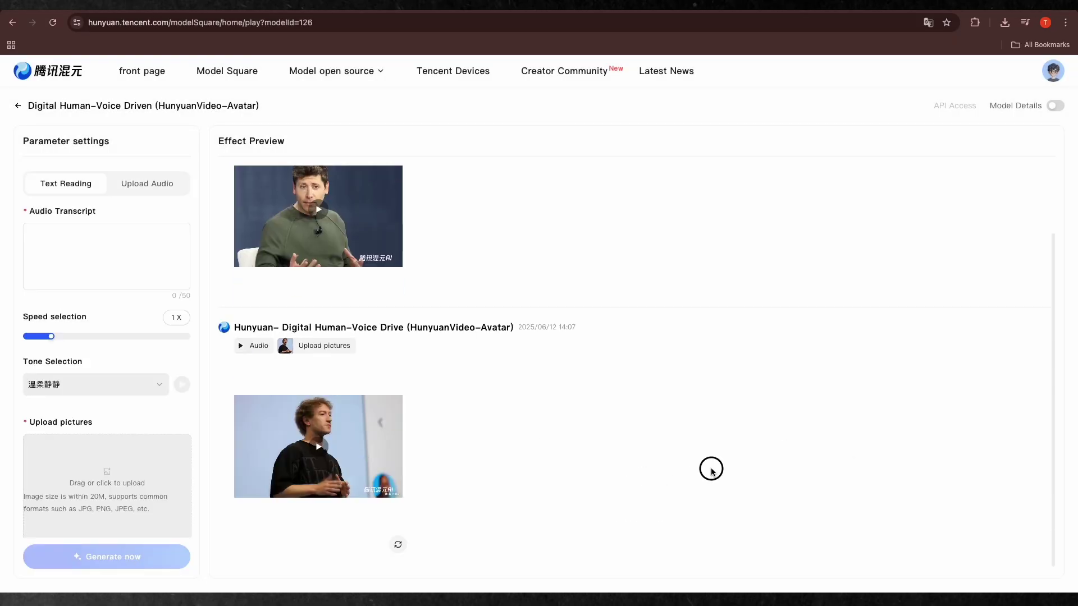
left_click(376, 451)
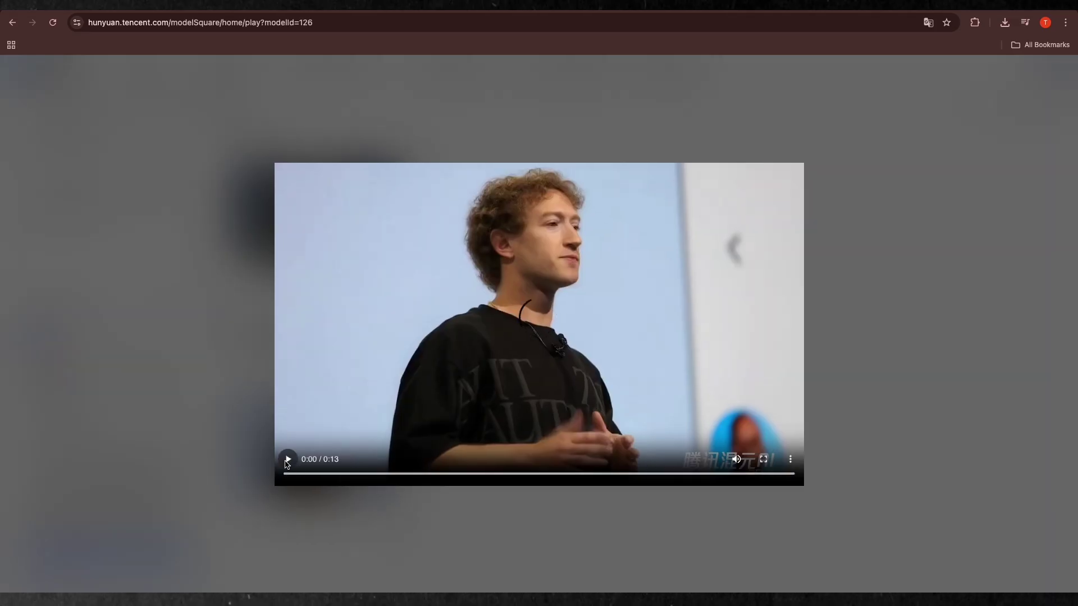
left_click(287, 460)
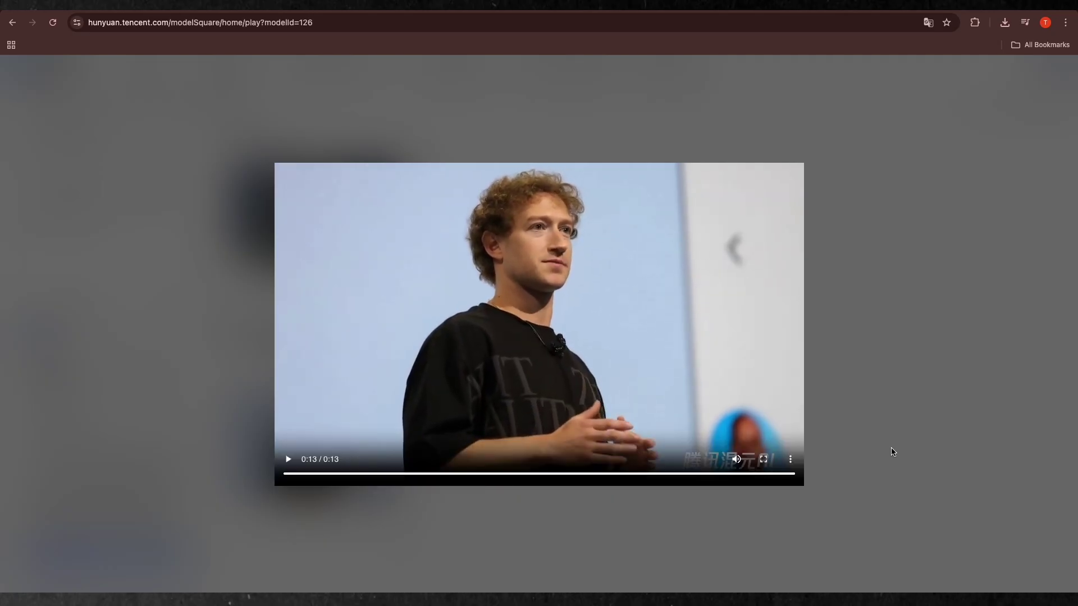
left_click(893, 452)
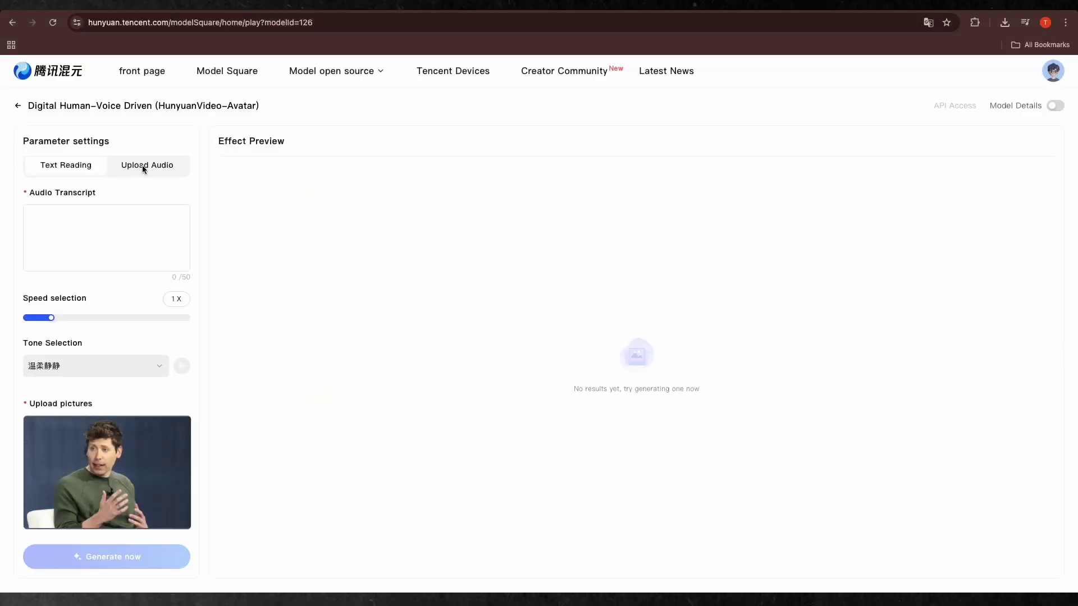
Step: Add the Sam Altman speech .wav from the Test folder as the uploaded audio
left_click(143, 168)
left_click(107, 238)
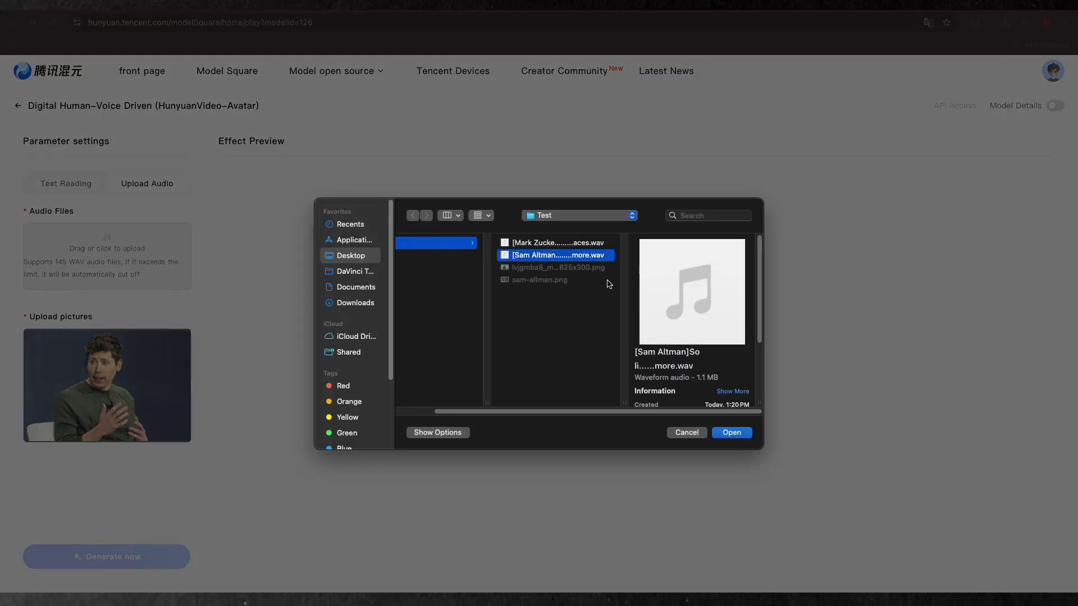
left_click(731, 433)
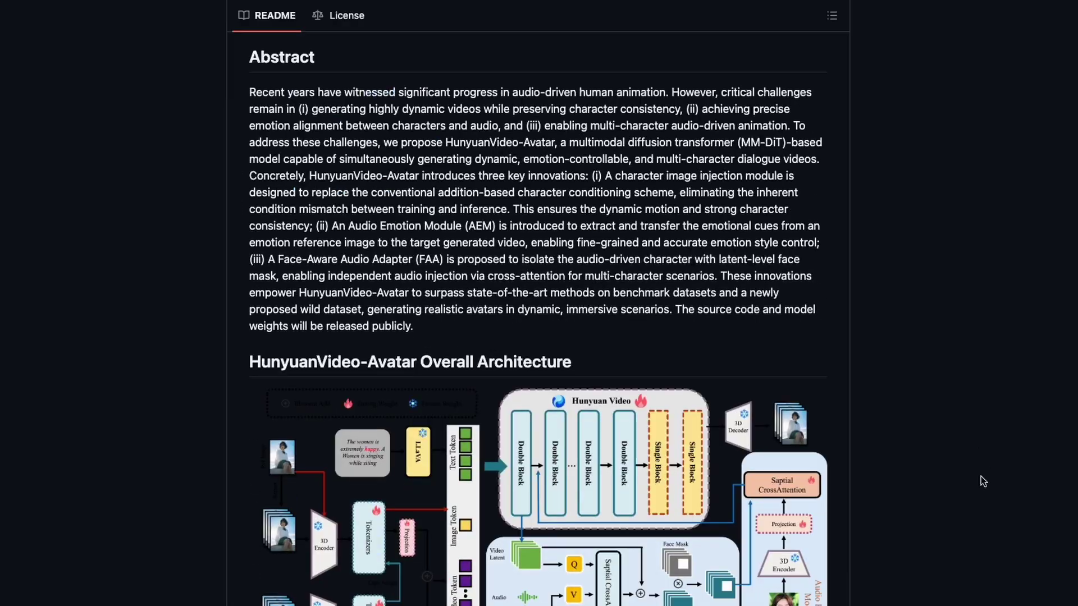
Step: Scroll the README down through Requirements, Dependencies, Installation and Docker commands
scroll(981, 476, "down", 4)
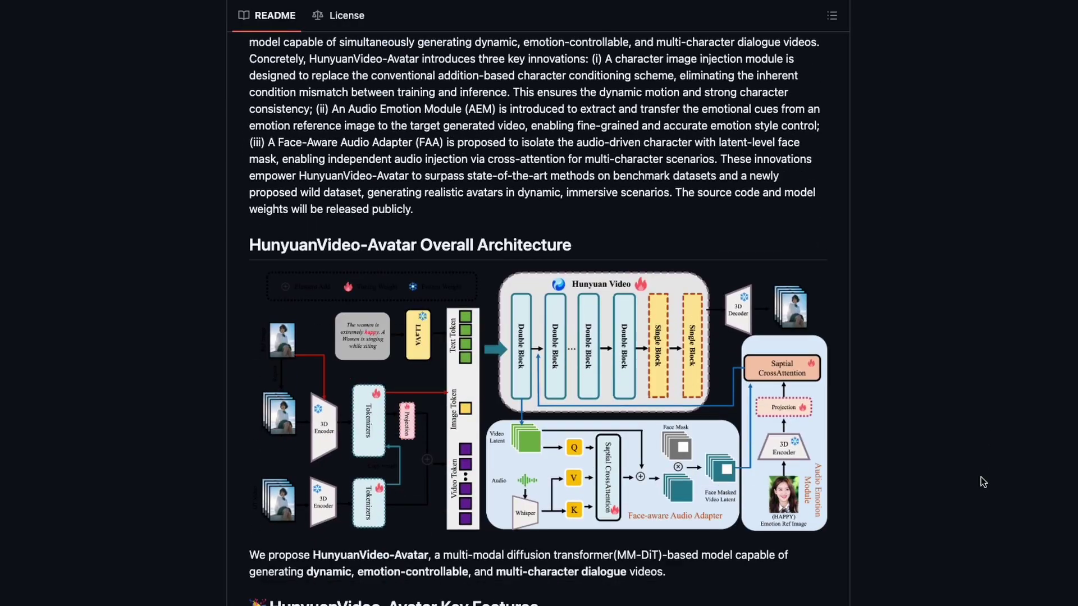
scroll(981, 476, "down", 4)
scroll(982, 478, "down", 4)
scroll(981, 478, "down", 3)
scroll(980, 479, "down", 5)
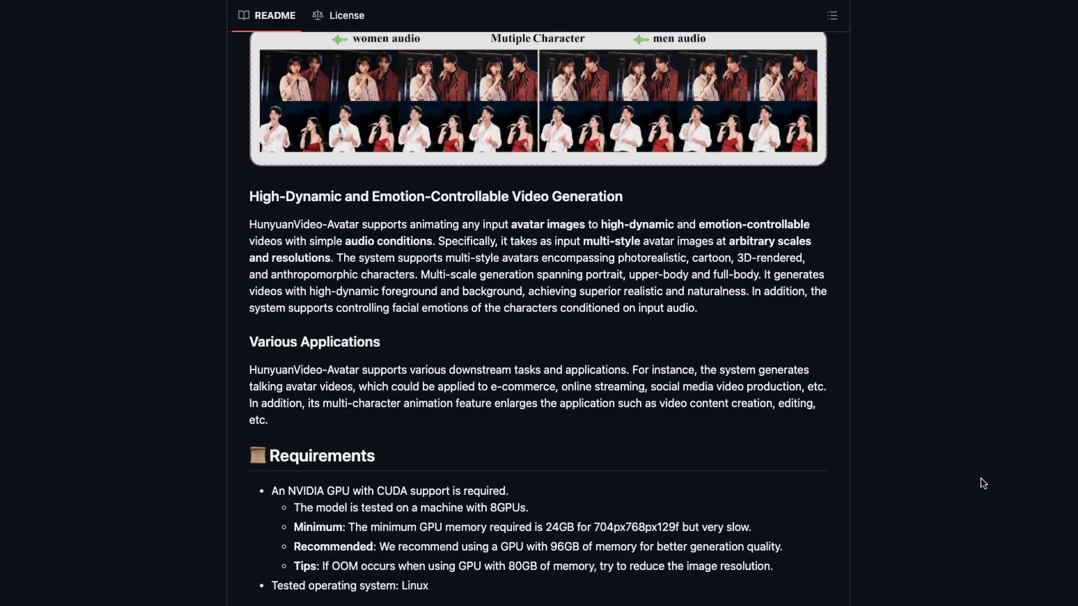
scroll(980, 479, "down", 1)
scroll(980, 479, "down", 1)
scroll(983, 484, "down", 1)
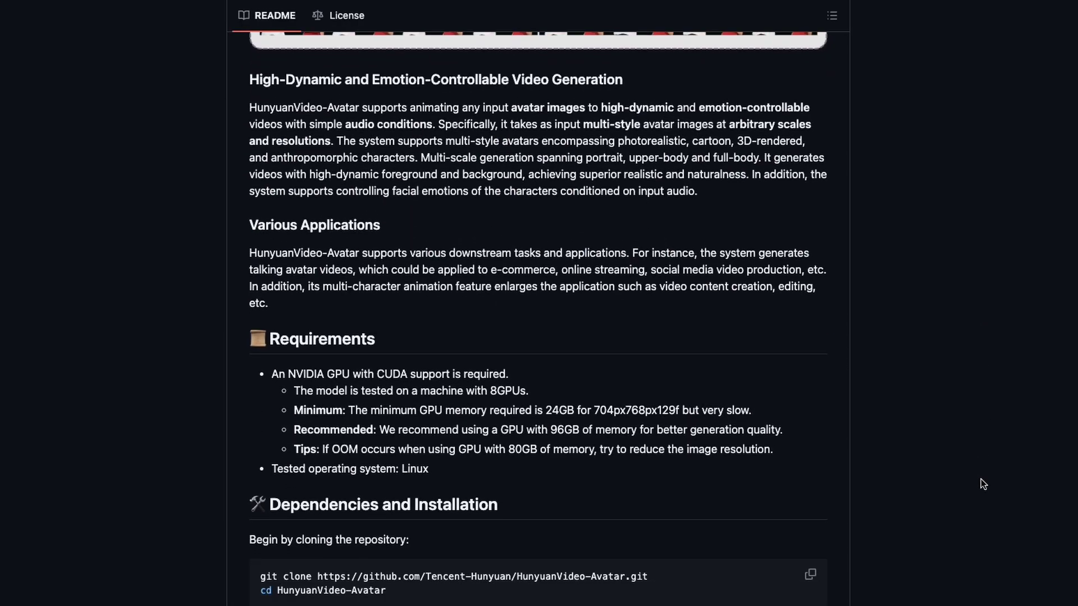
scroll(983, 484, "down", 1)
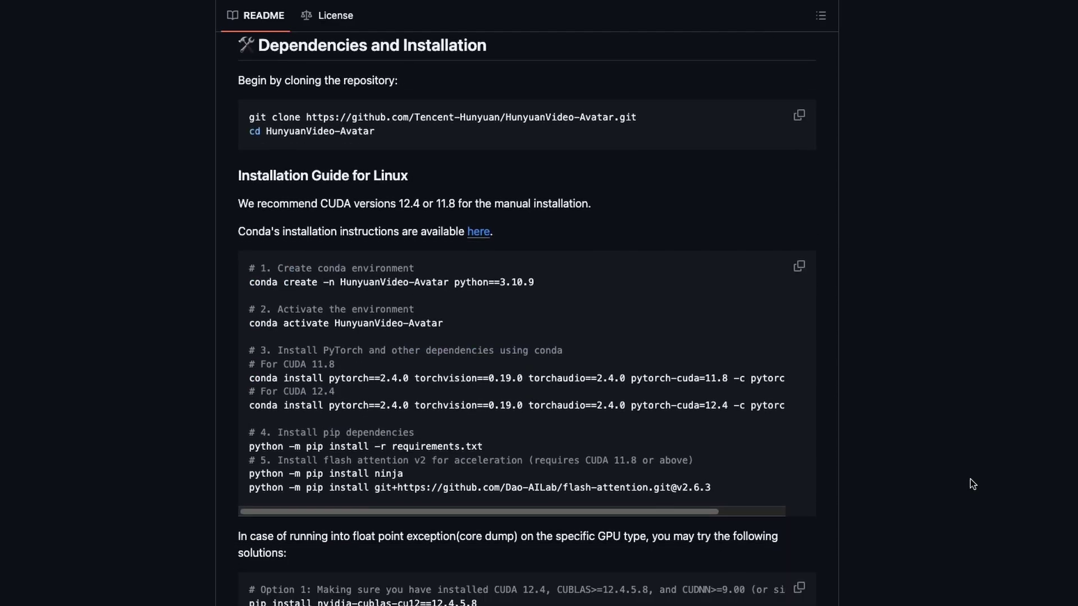
scroll(750, 397, "down", 3)
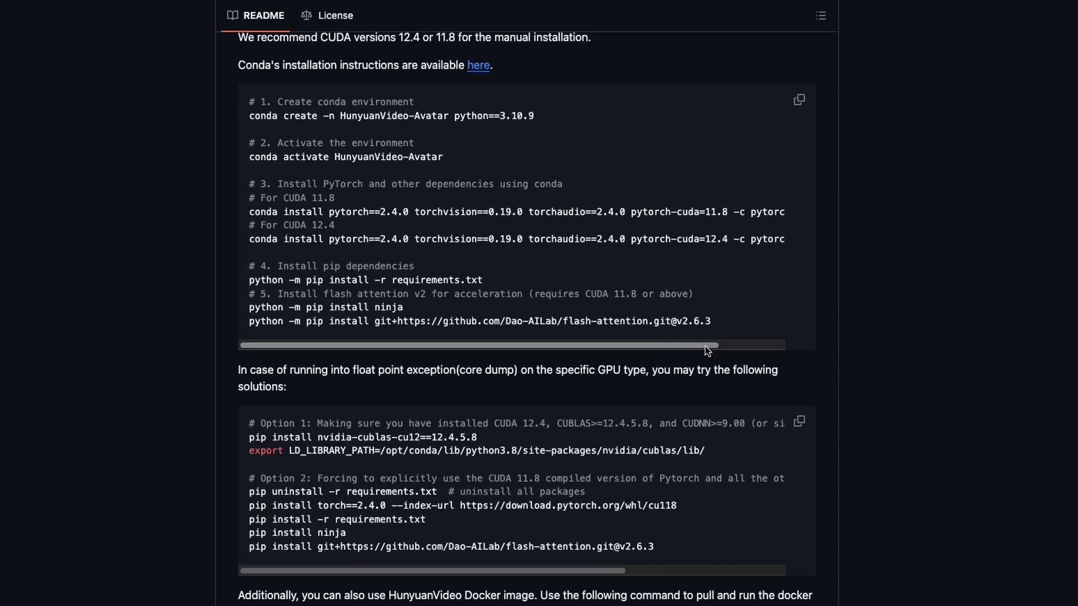
scroll(752, 345, "right", 3)
scroll(881, 413, "down", 2)
scroll(896, 427, "down", 2)
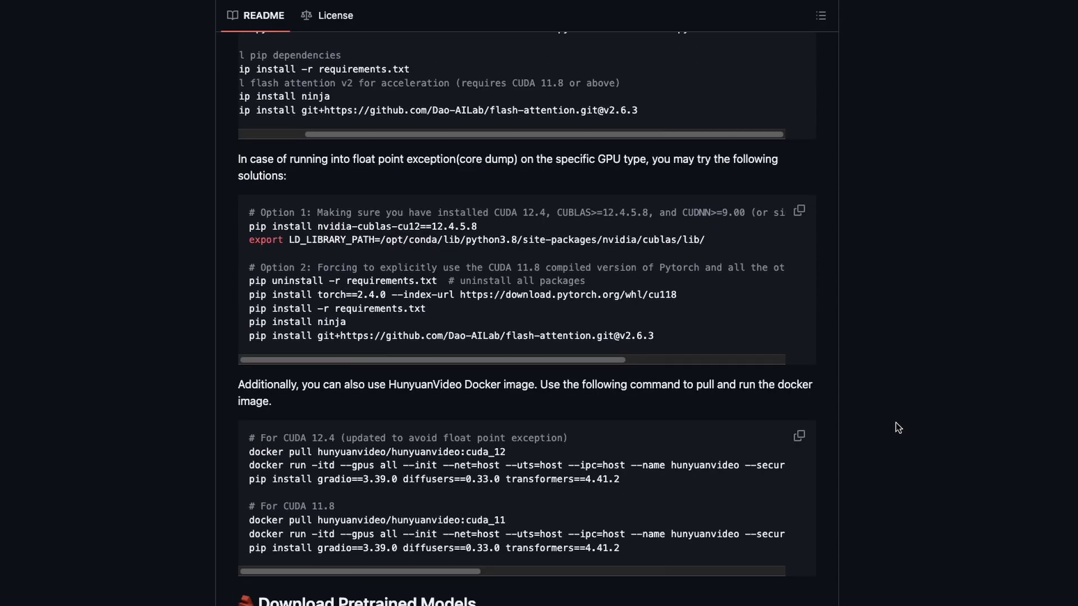
scroll(896, 426, "down", 1)
scroll(897, 428, "down", 2)
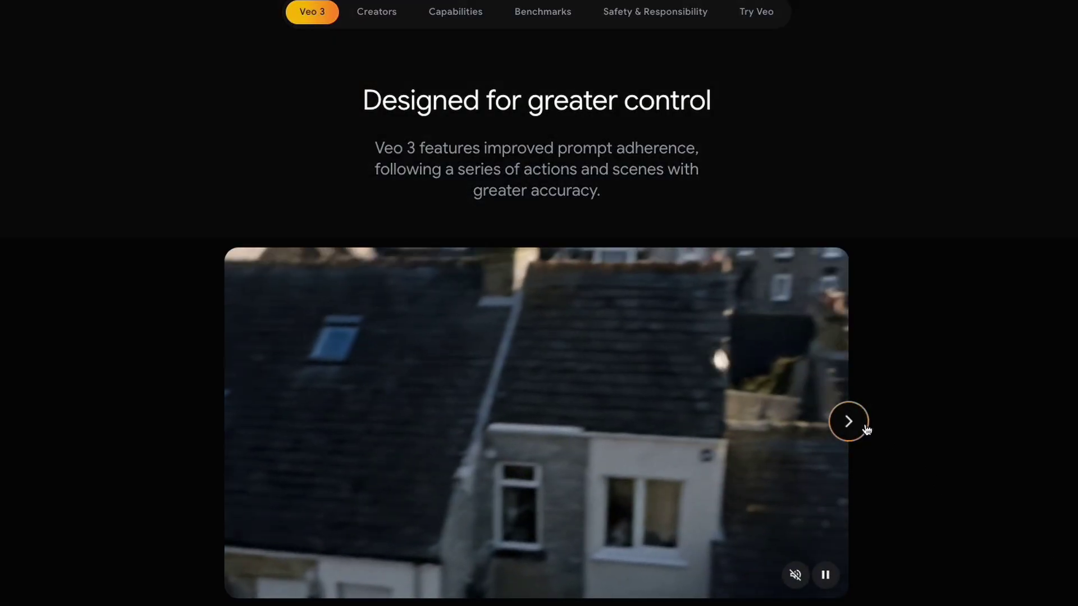
Step: Advance the 'Designed for greater control' carousel two examples forward
left_click(866, 429)
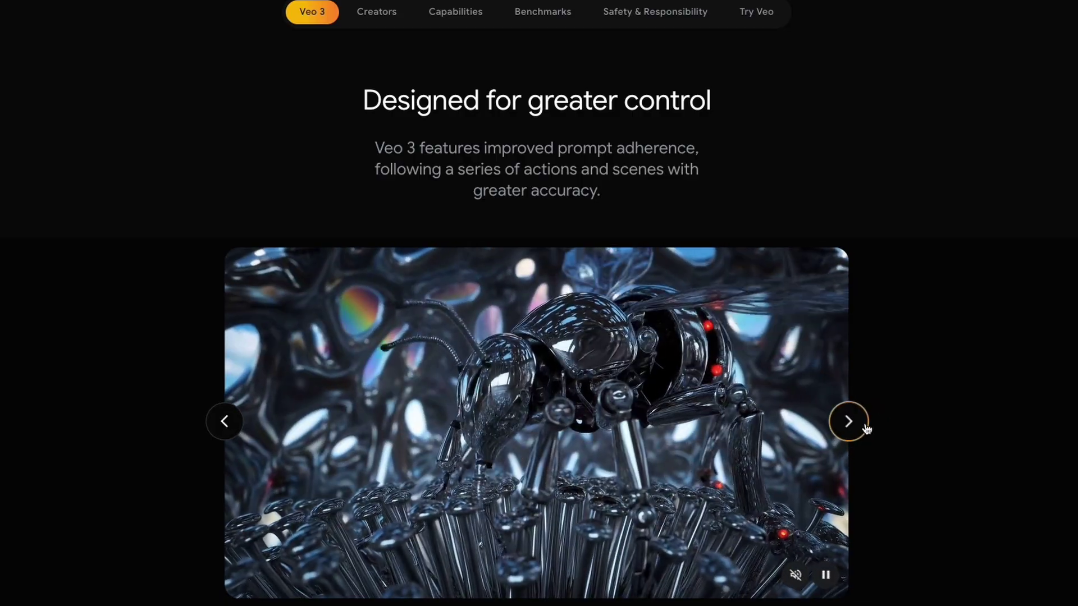
left_click(867, 429)
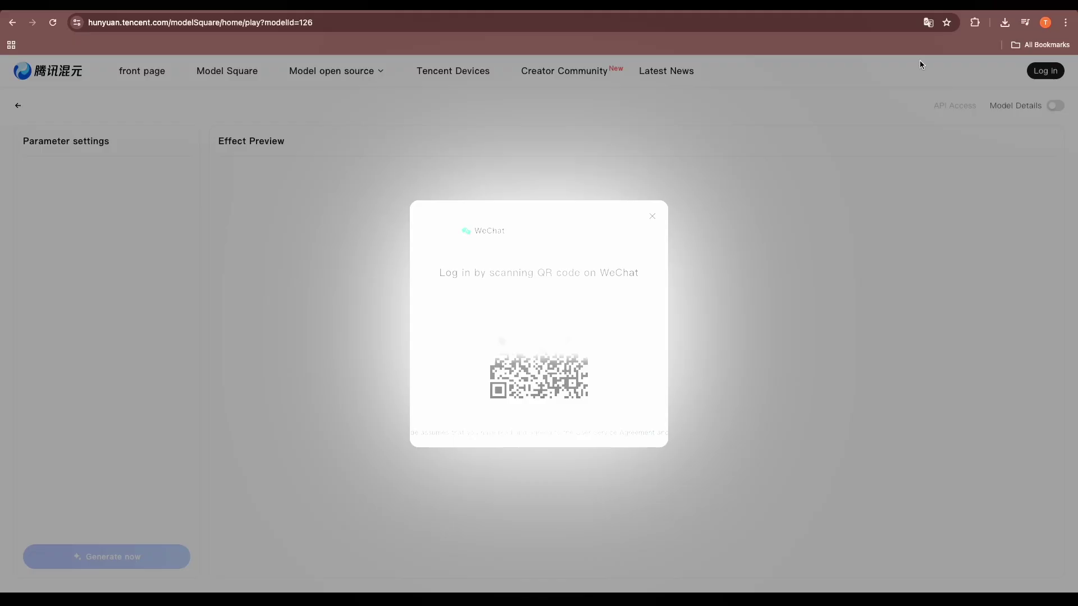
Step: Choose email sign-in and upload the sam-altman.png portrait as the avatar picture
left_click(588, 233)
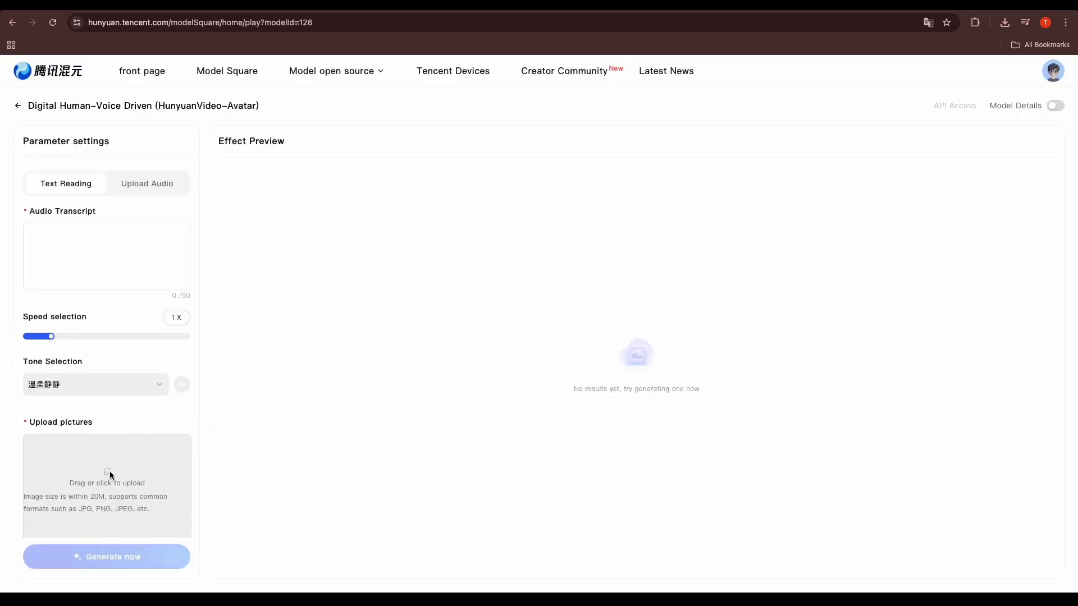
left_click(107, 478)
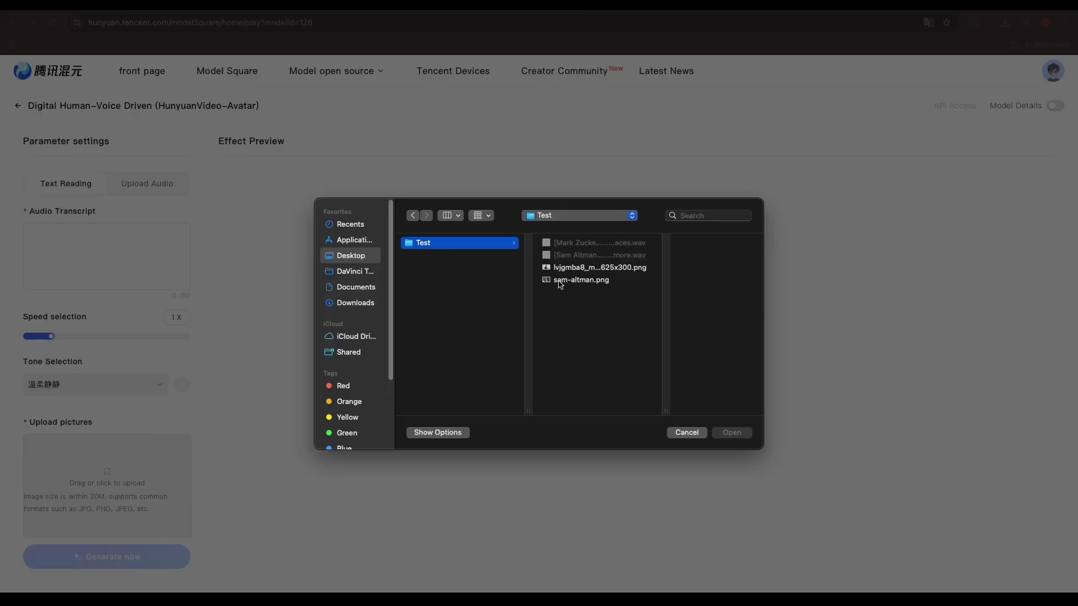
left_click(726, 433)
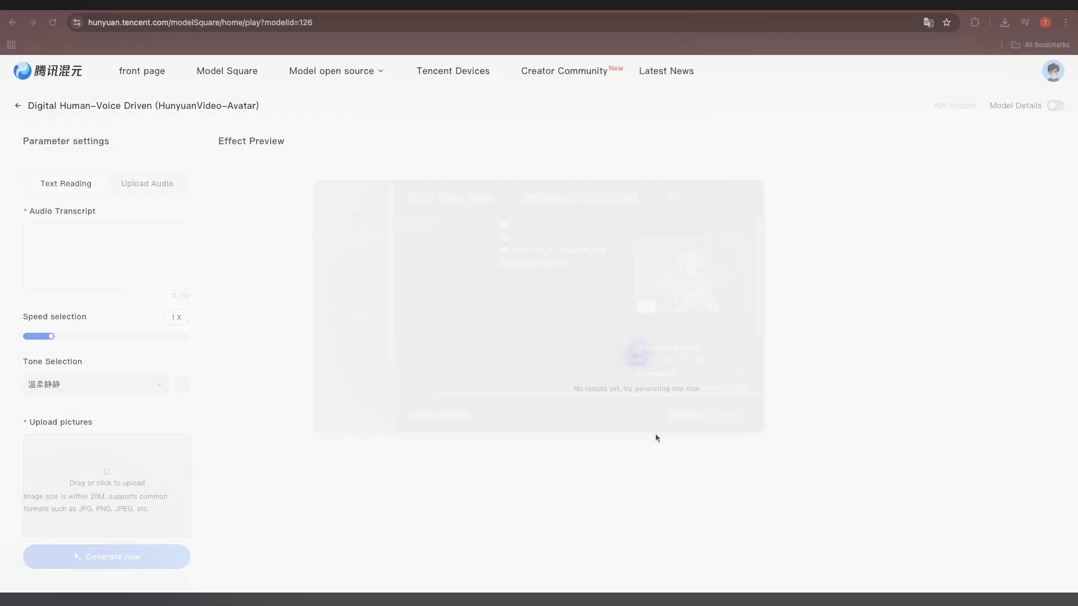